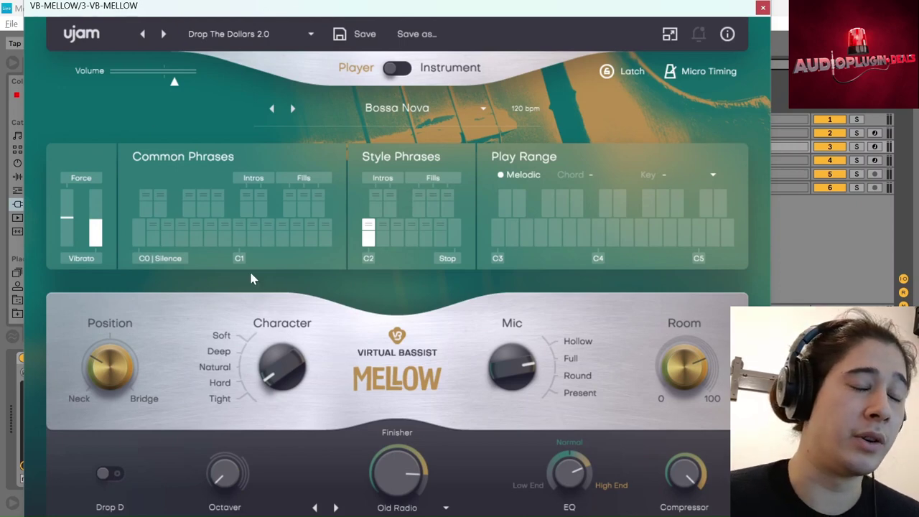
Audition a common phrase, then put Virtual Bassist in Instrument mode and play a note near C3.
click(243, 224)
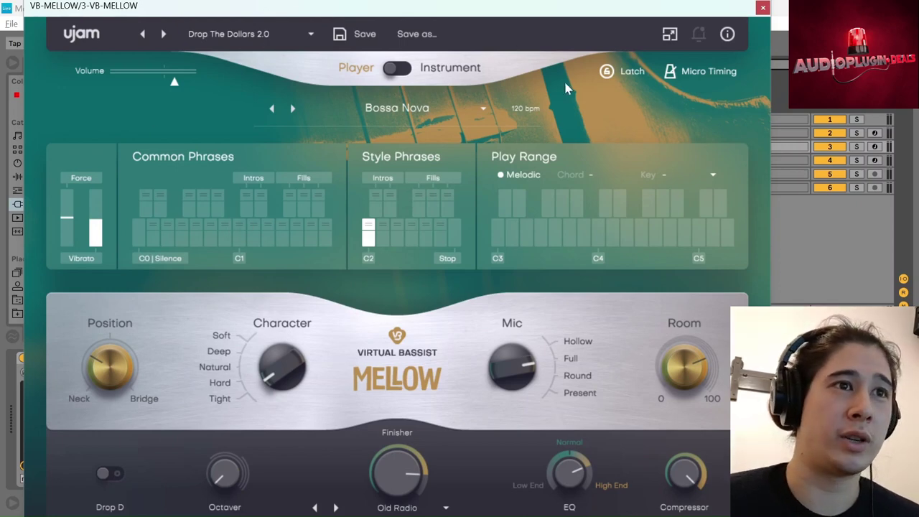
click(396, 71)
click(395, 73)
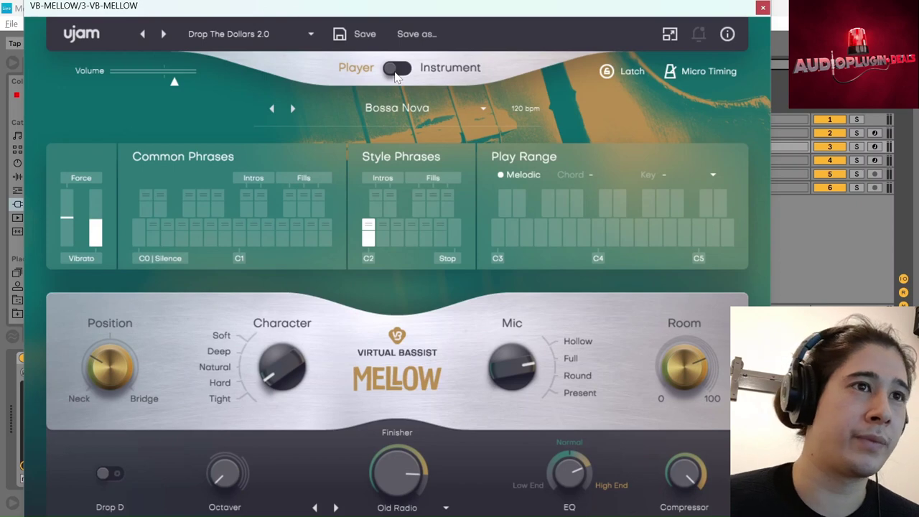
click(396, 71)
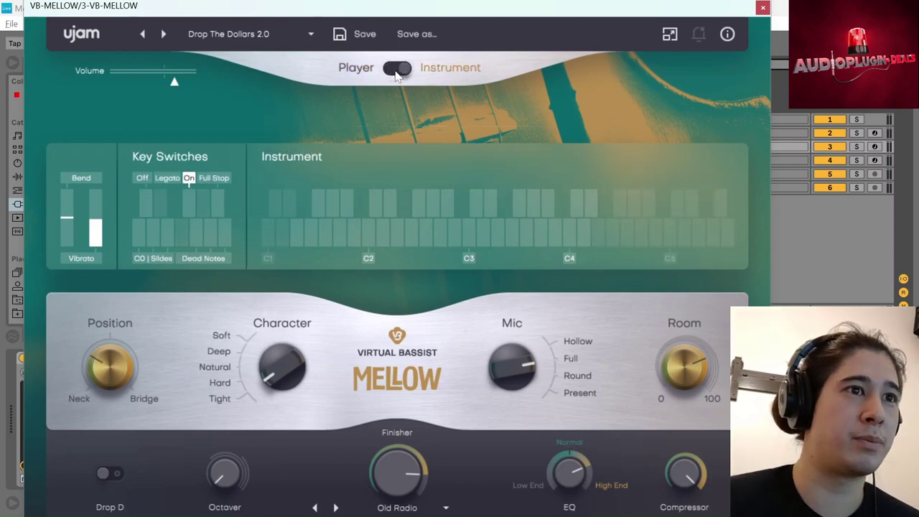
click(435, 235)
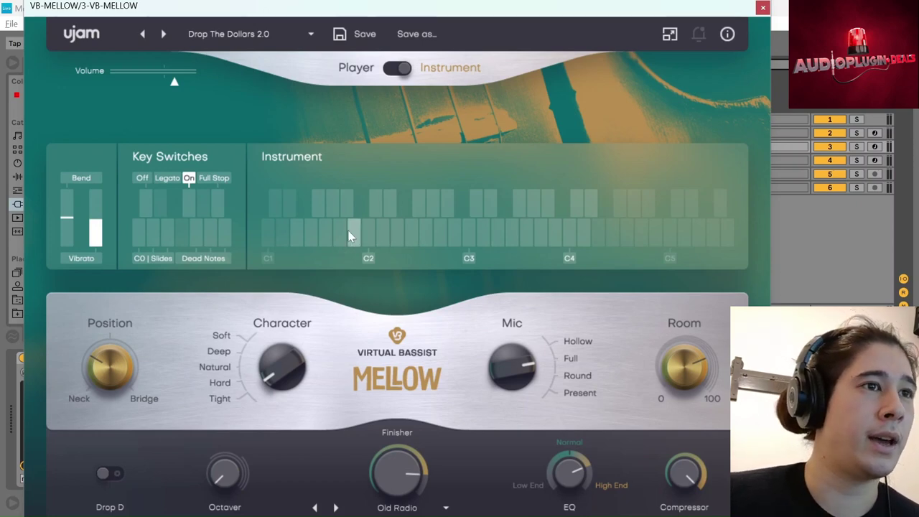
Return Virtual Bassist to Player mode and check the style list, leaving Bossa Nova selected.
click(397, 69)
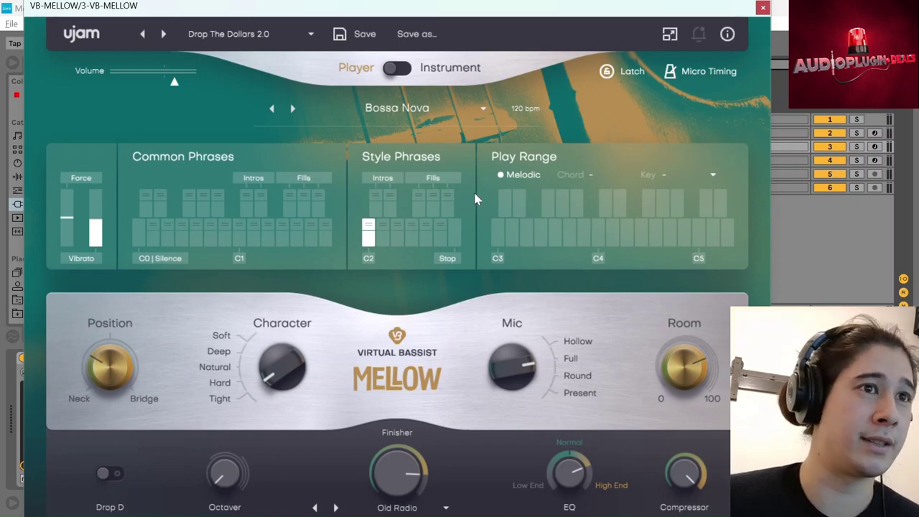
click(483, 109)
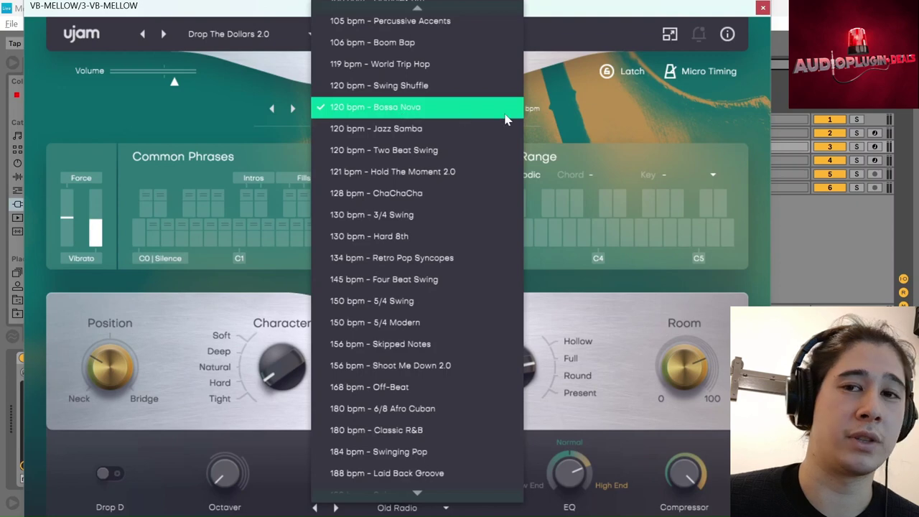
click(586, 123)
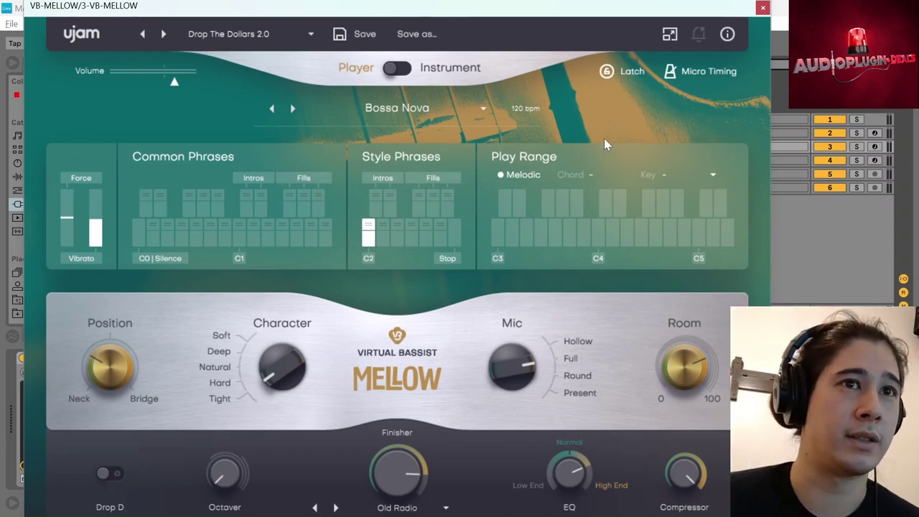
Close the plugin and show the first VB-MELLOW MIDI clip's notes in the piano roll.
click(763, 8)
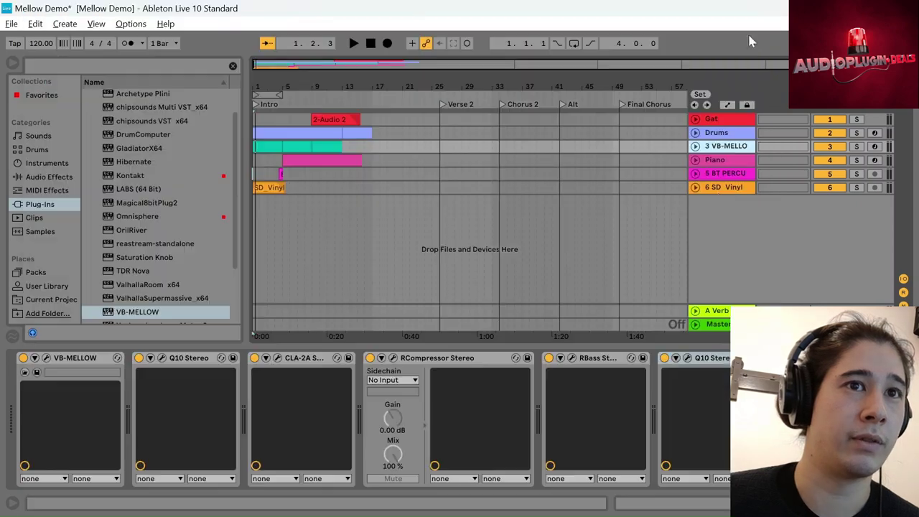
click(695, 147)
click(260, 150)
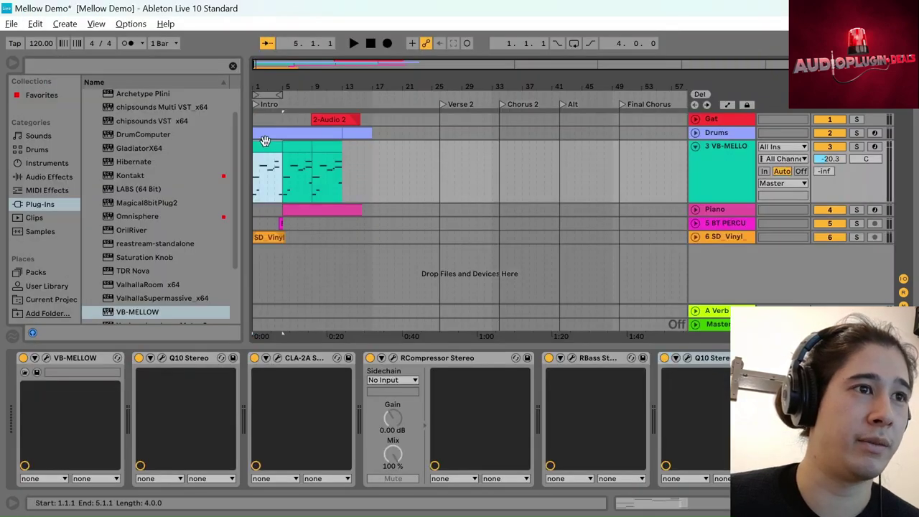
click(645, 507)
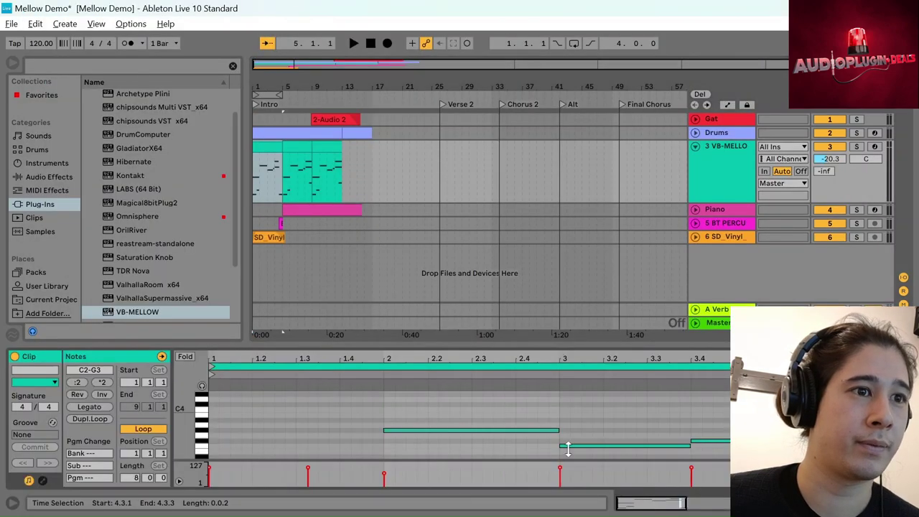
mouse_move(186, 429)
mouse_down()
mouse_move(177, 431)
mouse_move(186, 431)
mouse_up()
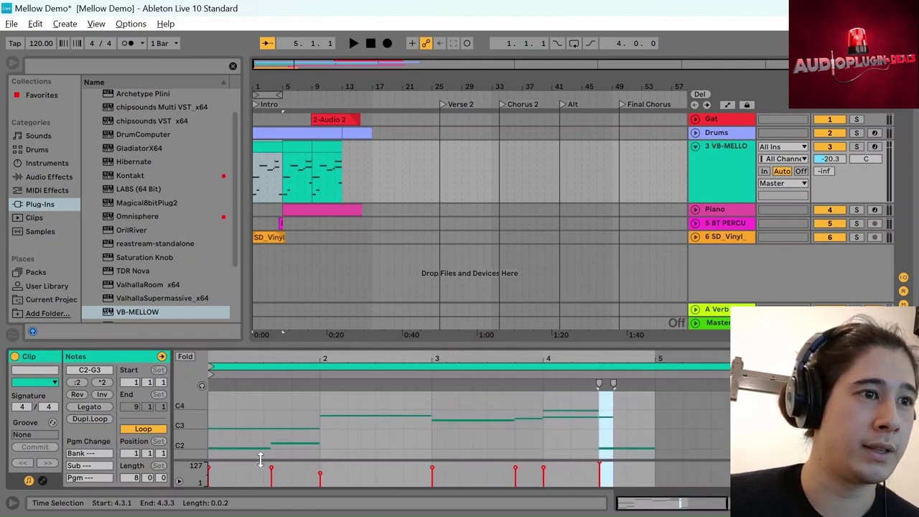
Zoom into the C2–C3 bass notes, audition a couple, and solo the VB-MELLOW track.
click(214, 429)
click(205, 429)
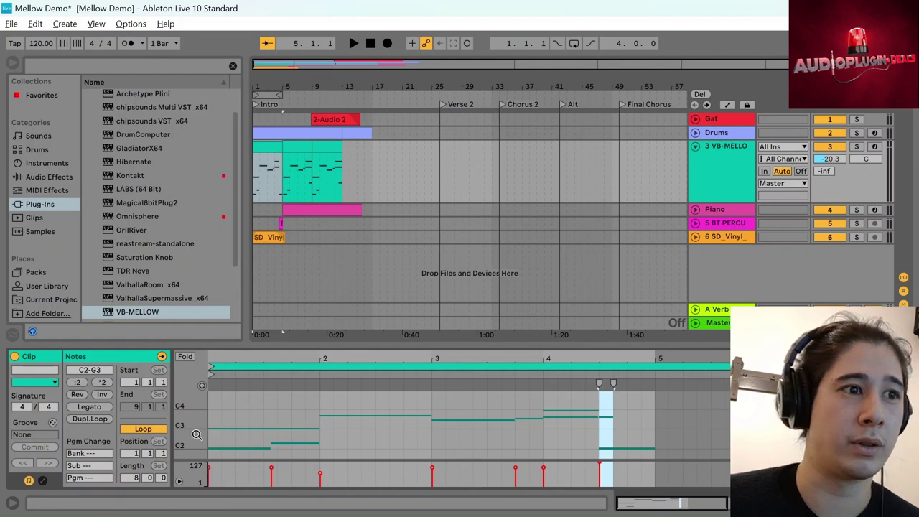
drag(206, 429, 200, 449)
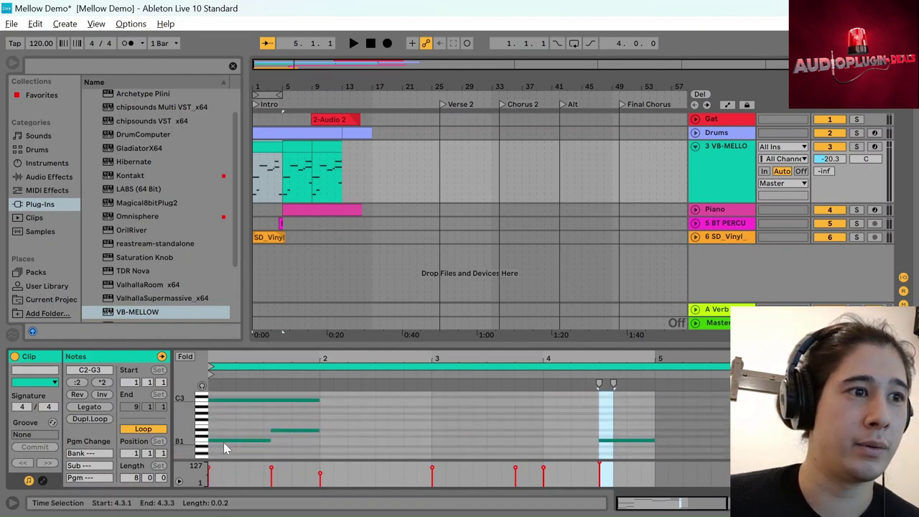
click(225, 442)
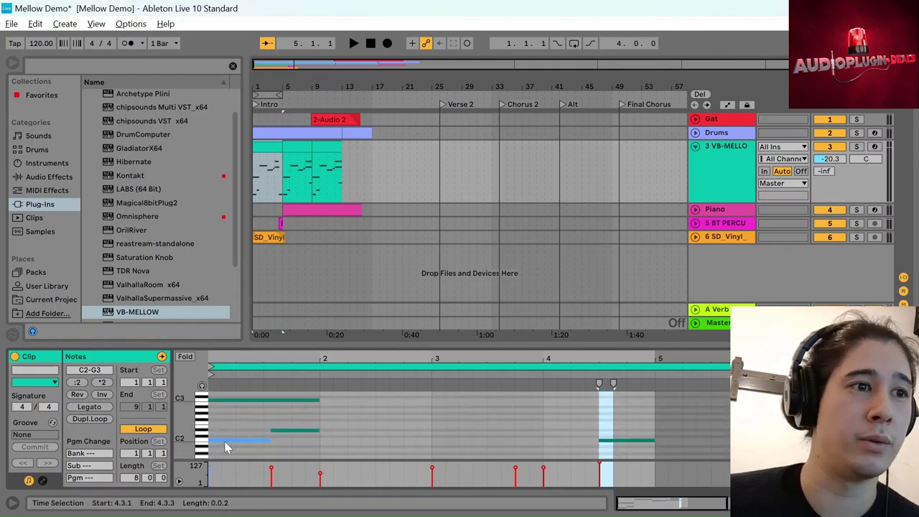
click(285, 432)
click(284, 432)
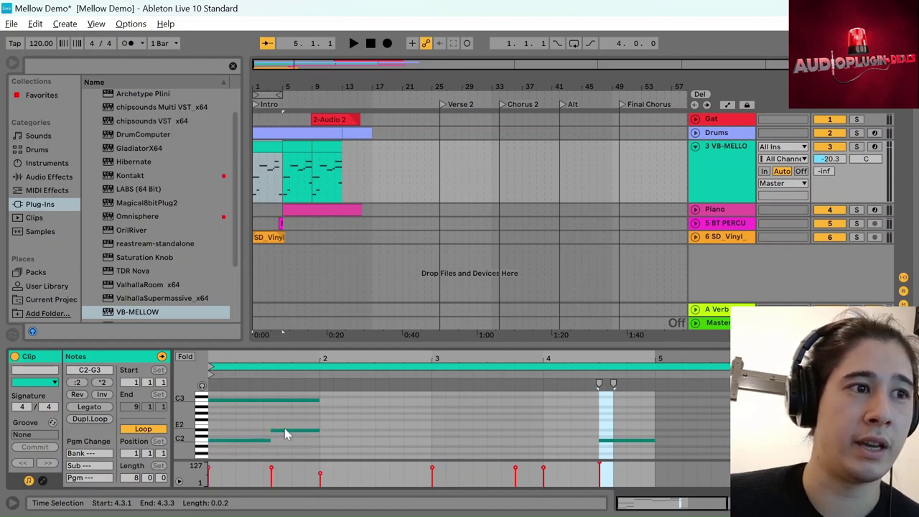
click(601, 304)
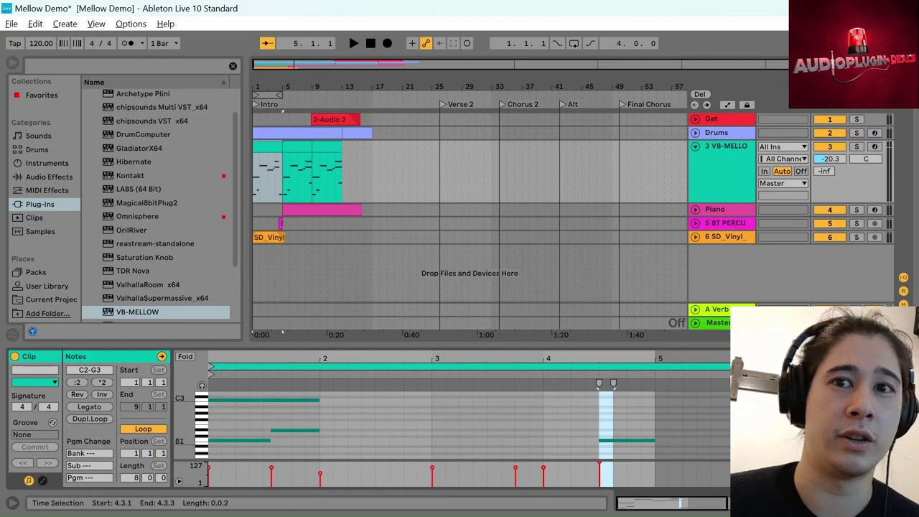
click(857, 147)
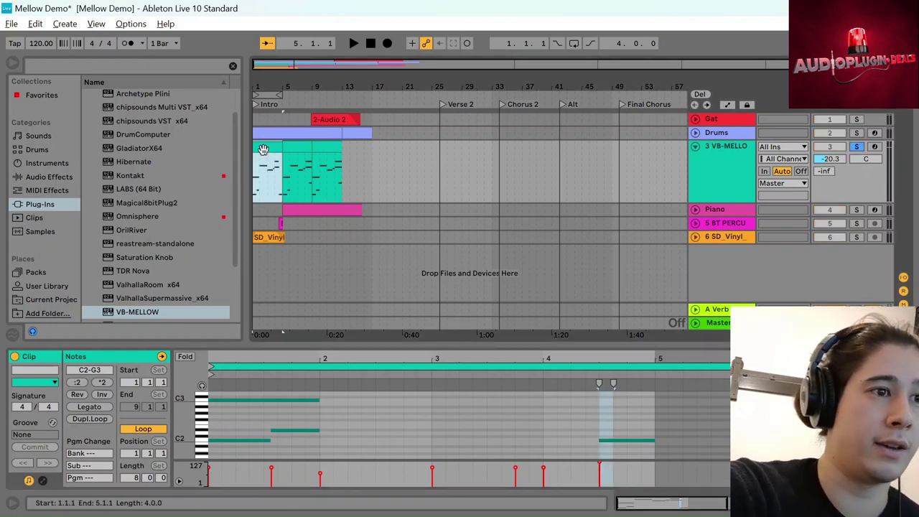
Compare playback with and without the D#2 note, then restore it and clear the selection.
key(space)
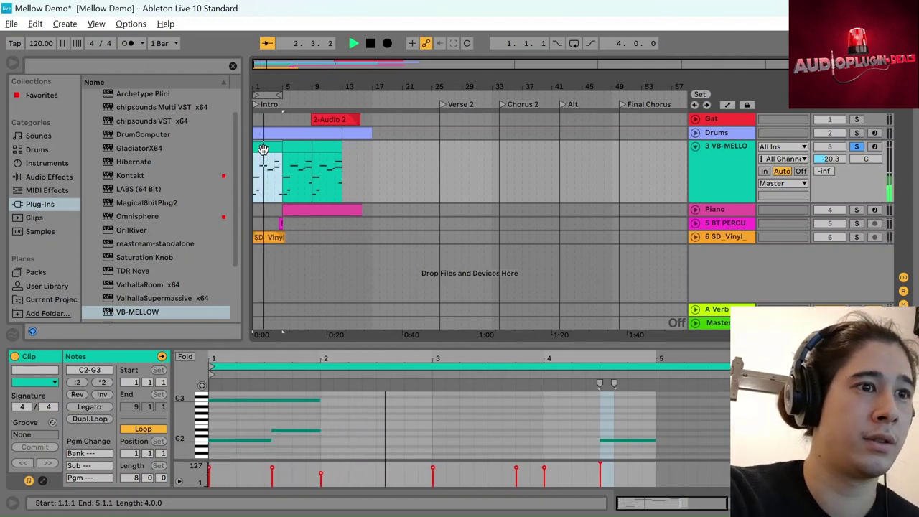
key(space)
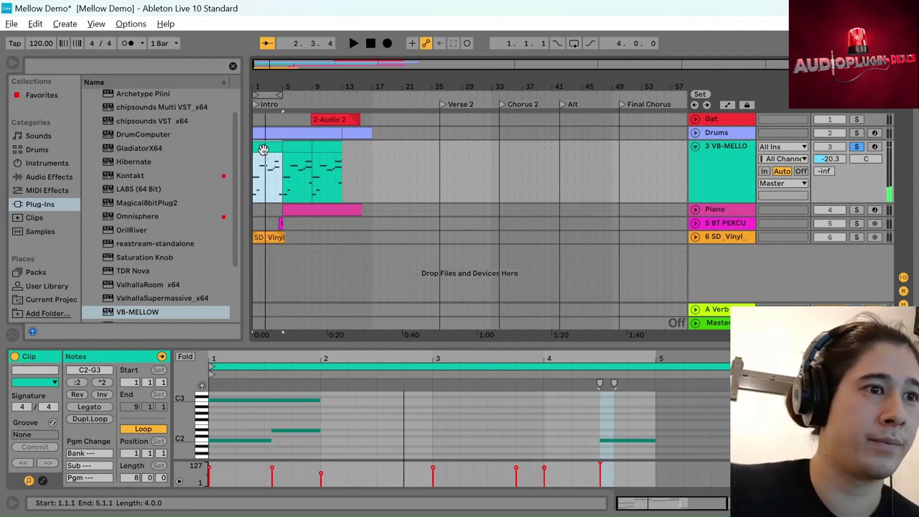
click(294, 430)
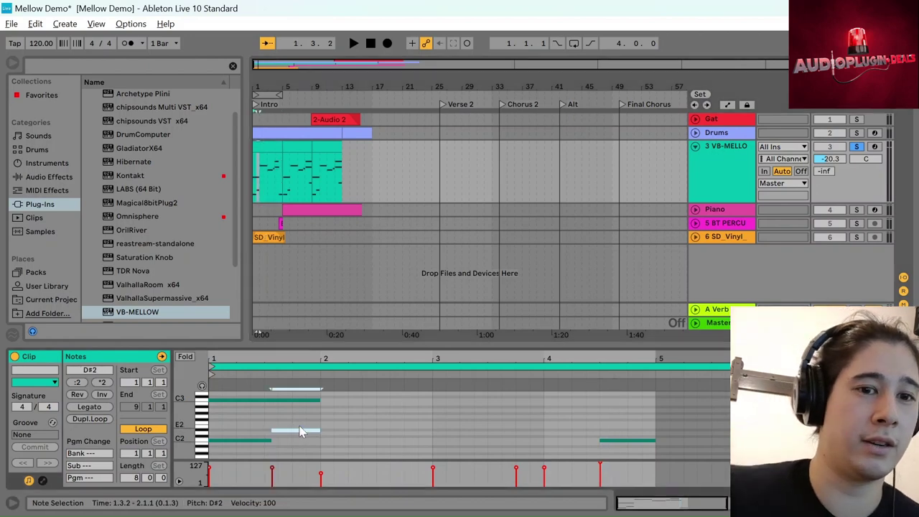
key(Delete)
key(space)
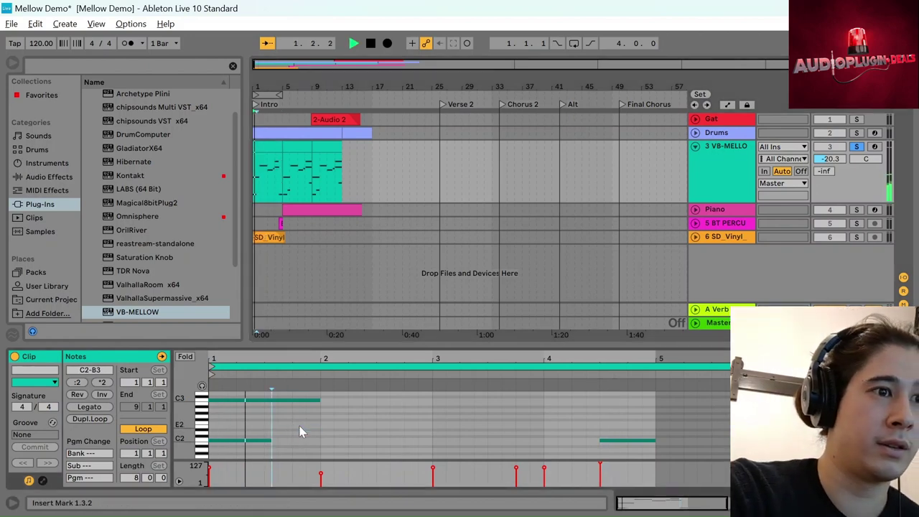
key(space)
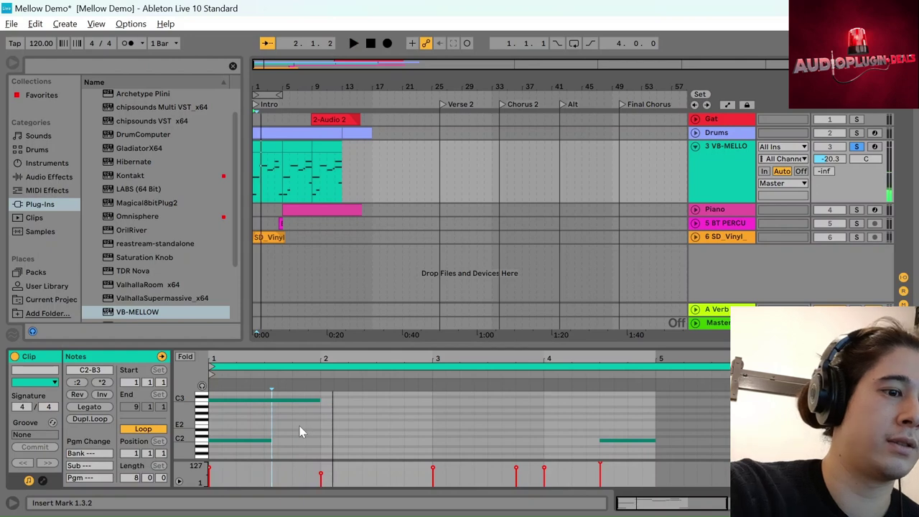
key(ctrl+z)
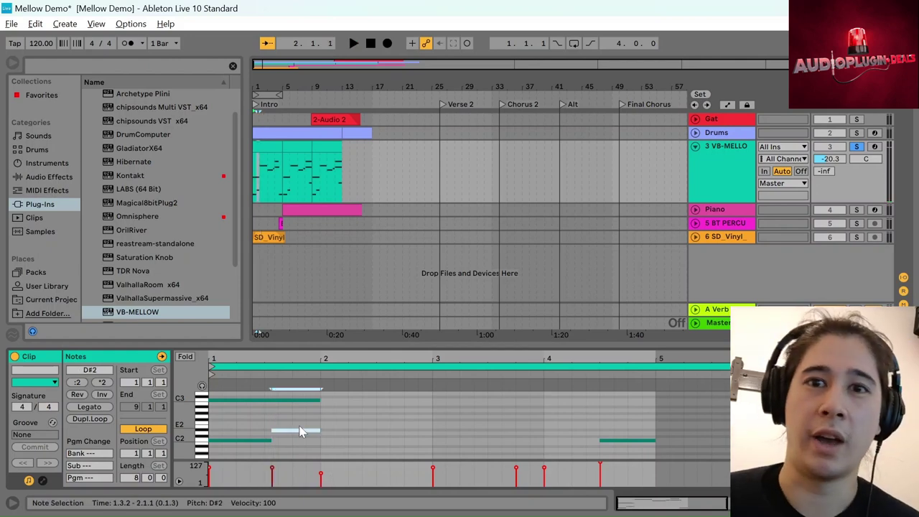
click(374, 407)
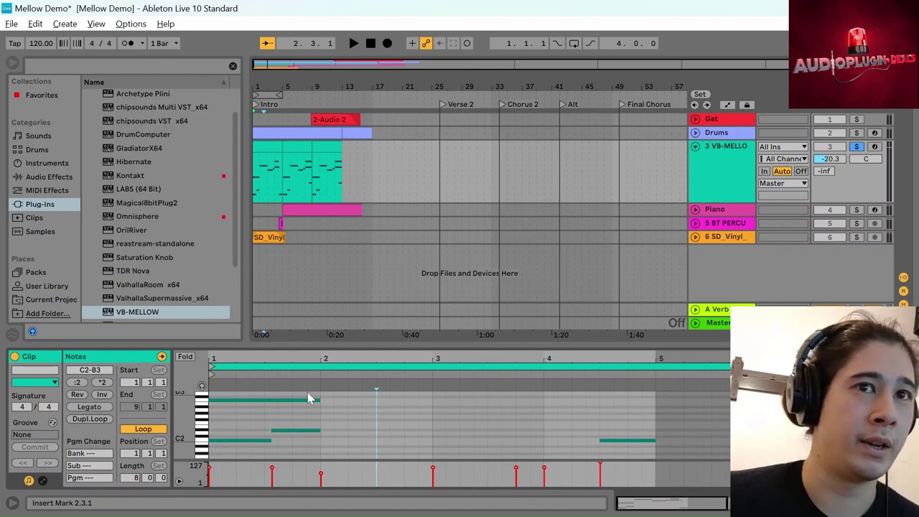
Show the clip's bars 5–9, play the phrase, and make the note lanes taller to read pitches.
click(293, 147)
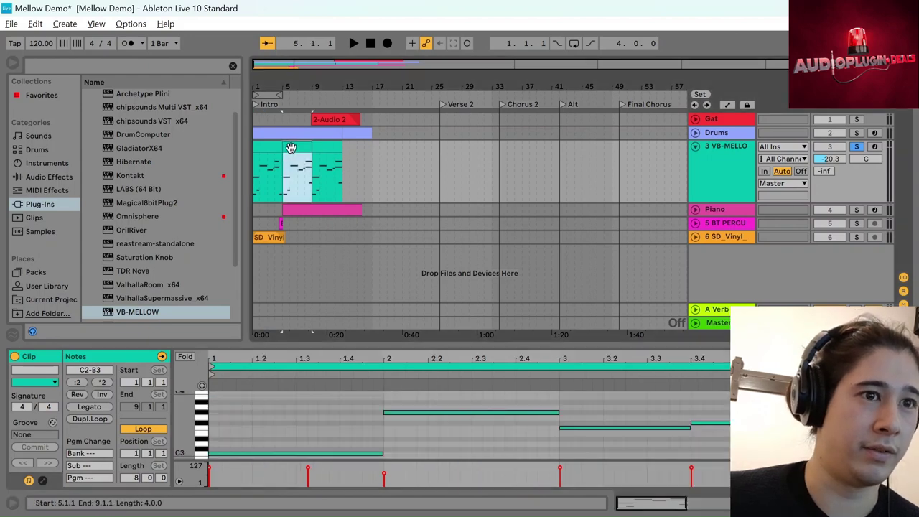
drag(192, 418, 174, 427)
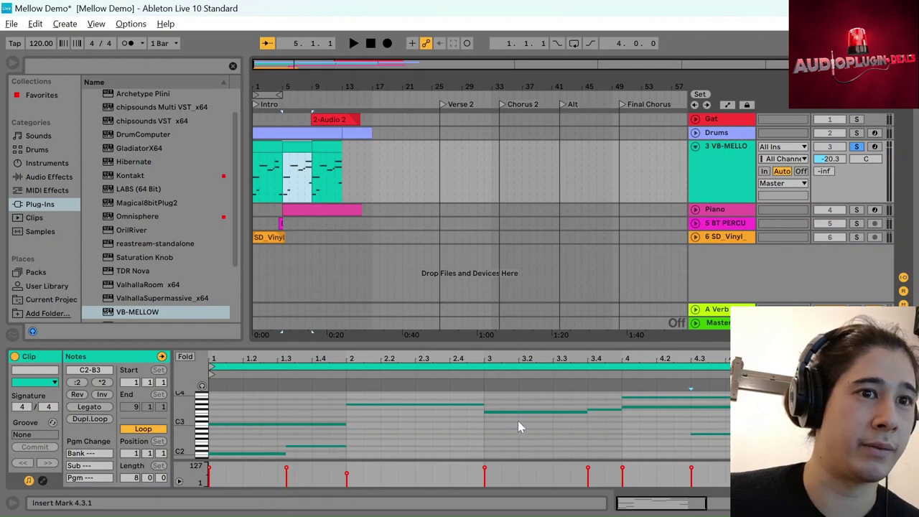
key(space)
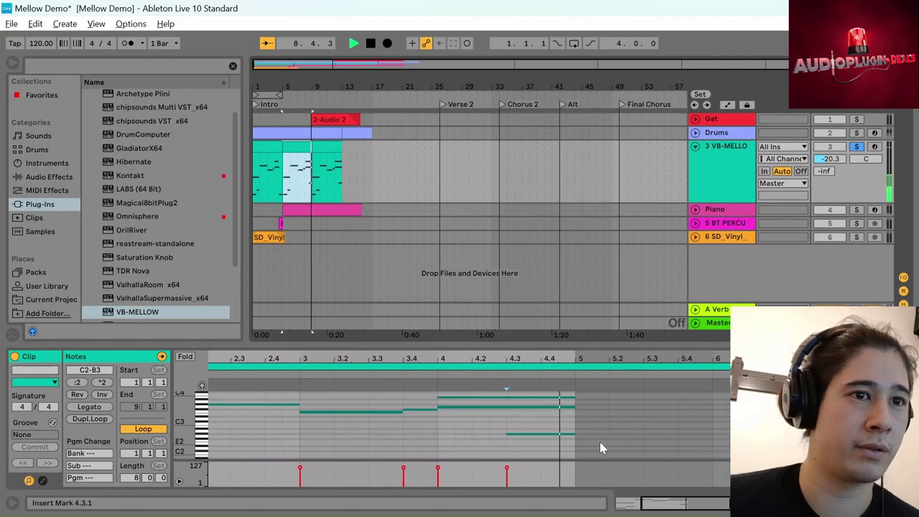
key(space)
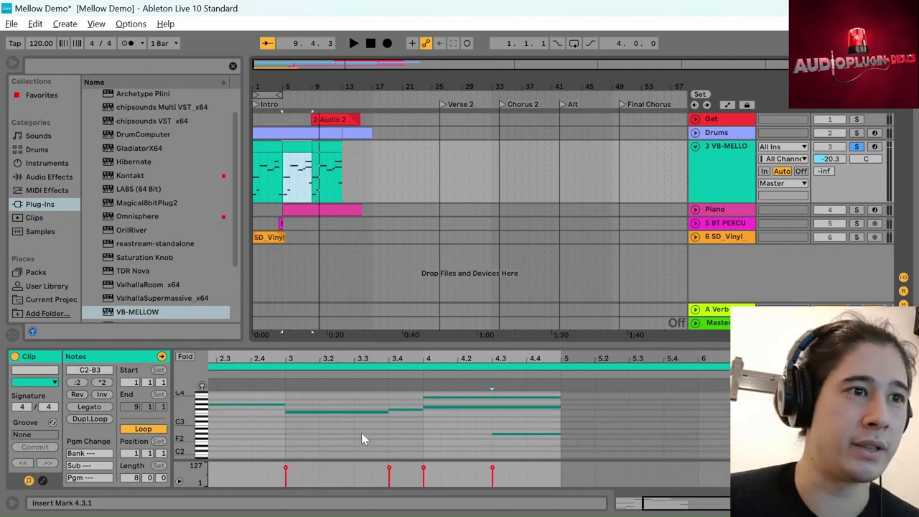
drag(276, 358, 279, 341)
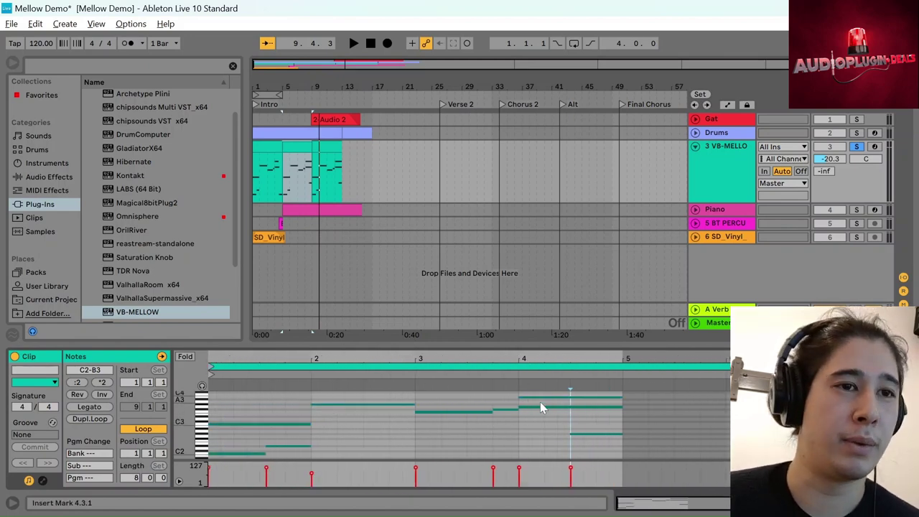
drag(190, 425, 214, 425)
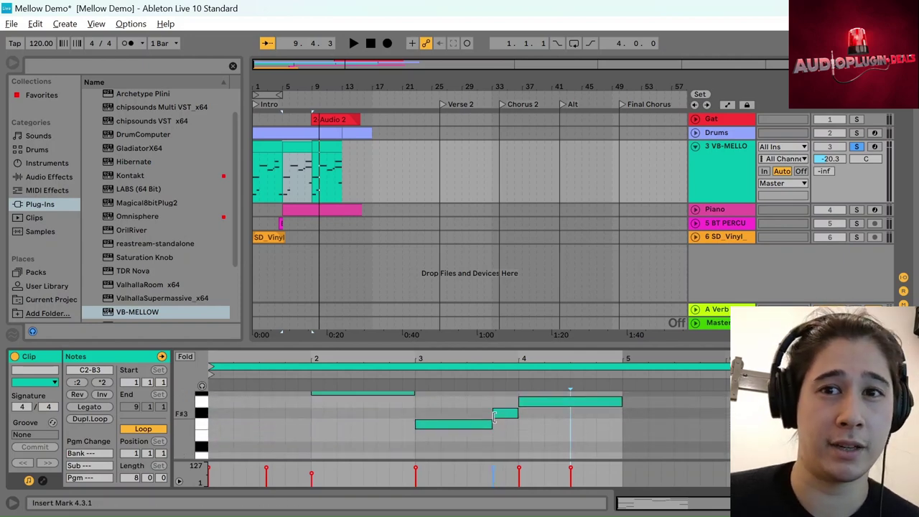
scroll(532, 442, up, 4)
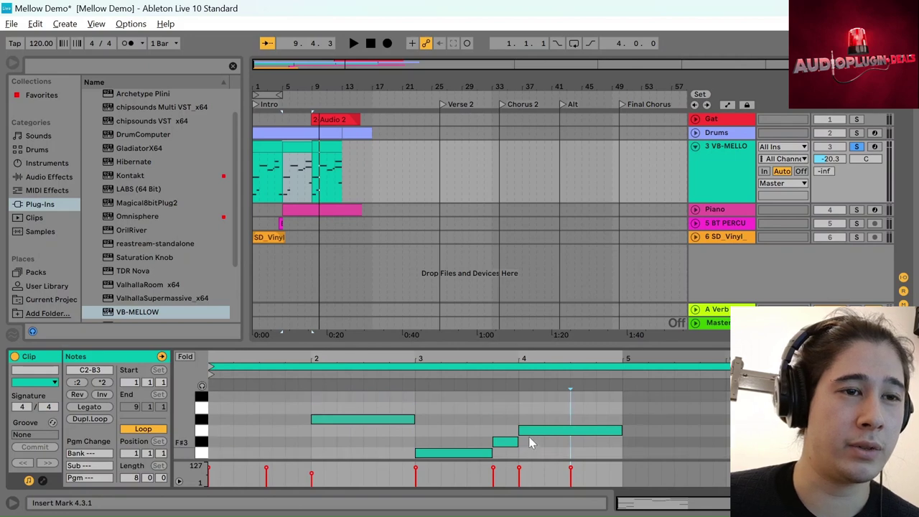
scroll(535, 439, down, 1)
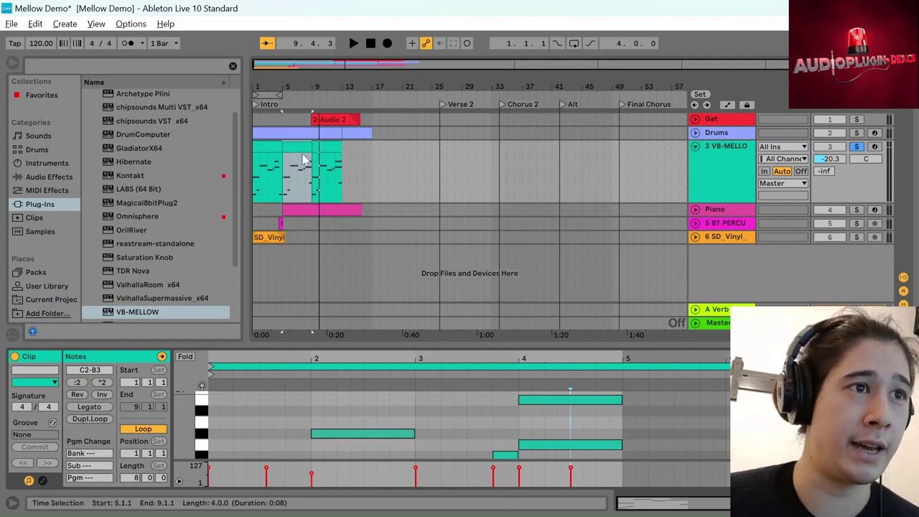
Show the bass track's device chain and open the Virtual Bassist MELLOW window with Ctrl+Alt+P.
key(shift+Tab)
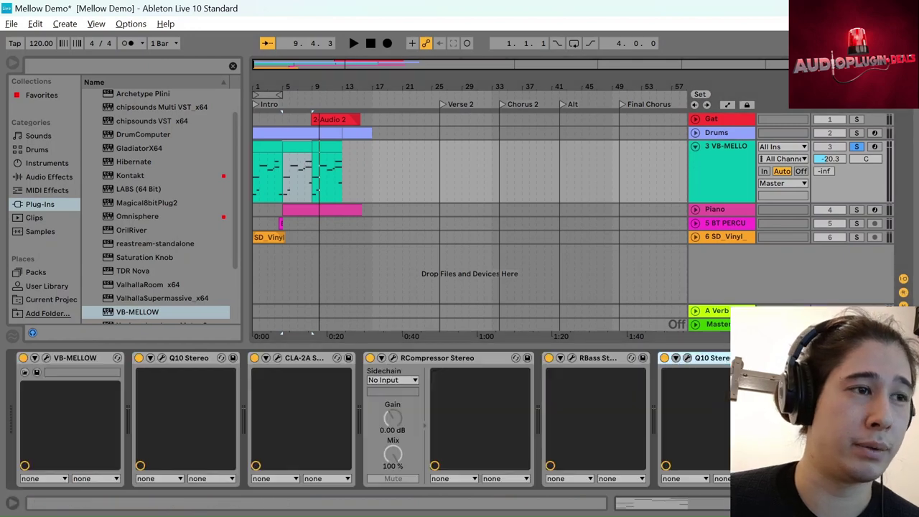
key(ctrl+alt+p)
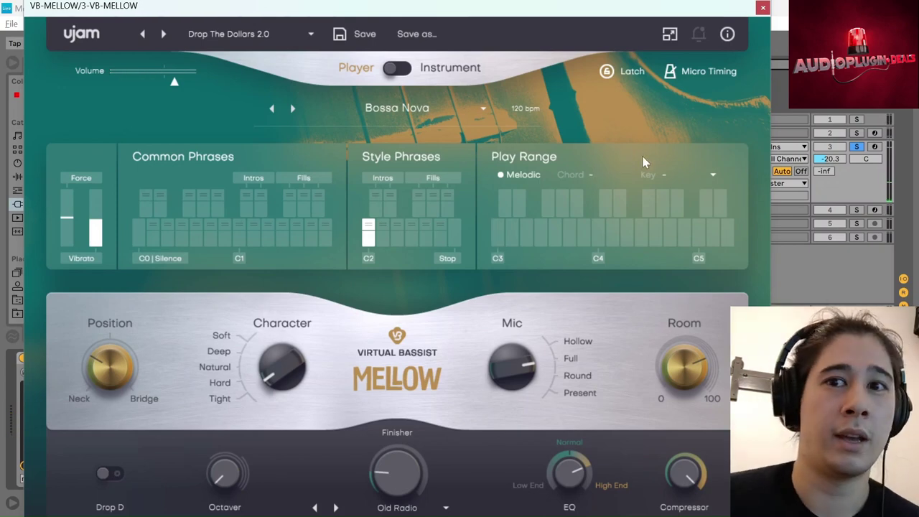
Play the phrase without the bar-4 B3 note, then paste that note back in.
click(763, 7)
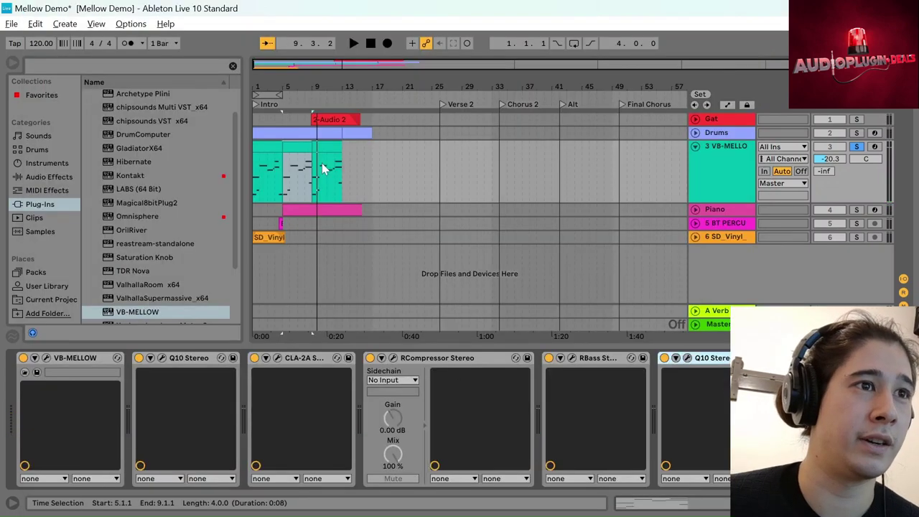
double_click(293, 151)
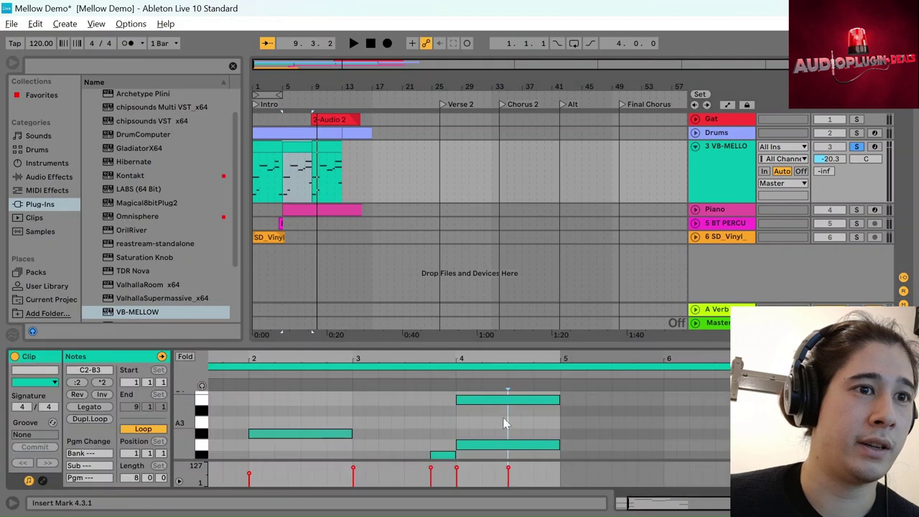
click(488, 400)
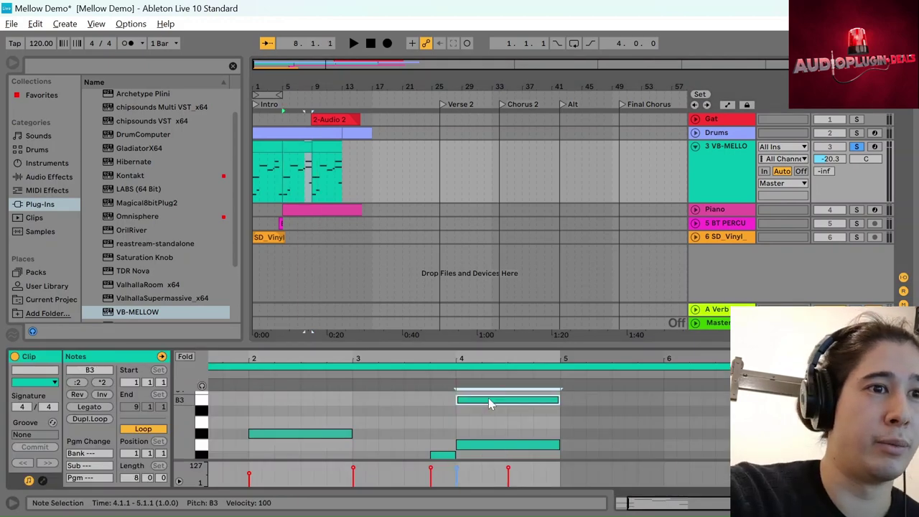
key(Delete)
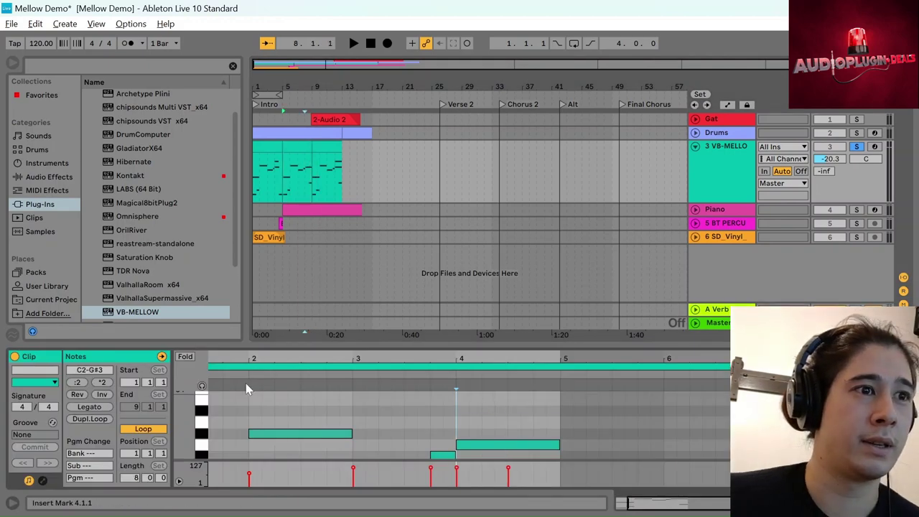
key(space)
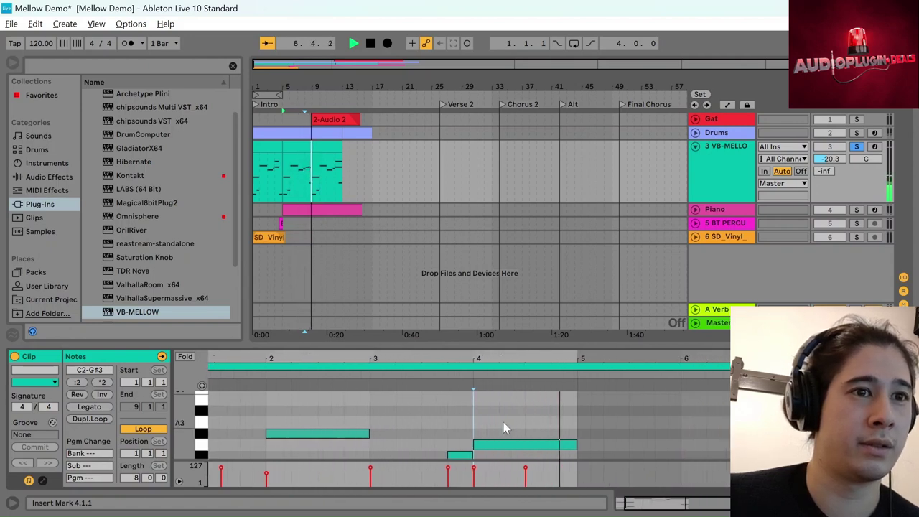
key(space)
key(ctrl+v)
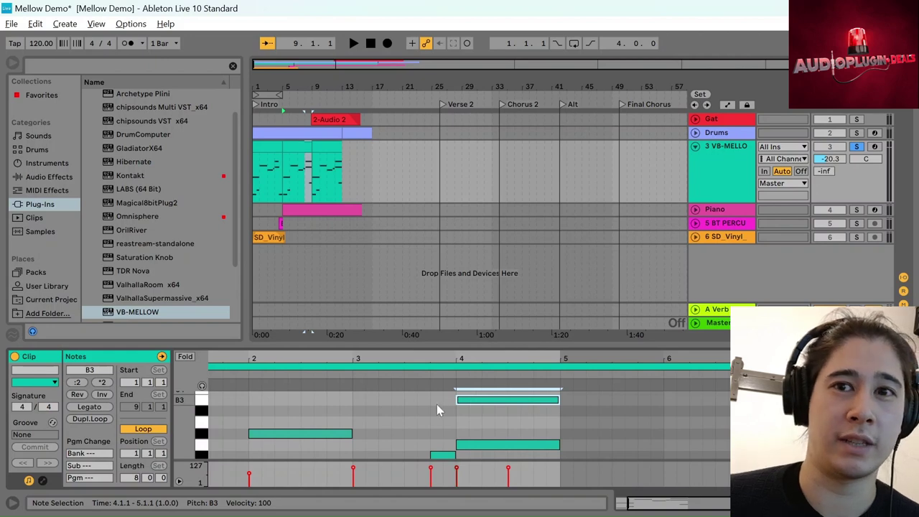
Select the bars 5–9 clip and open the VB-MELLOW instrument window from its device chain.
click(300, 157)
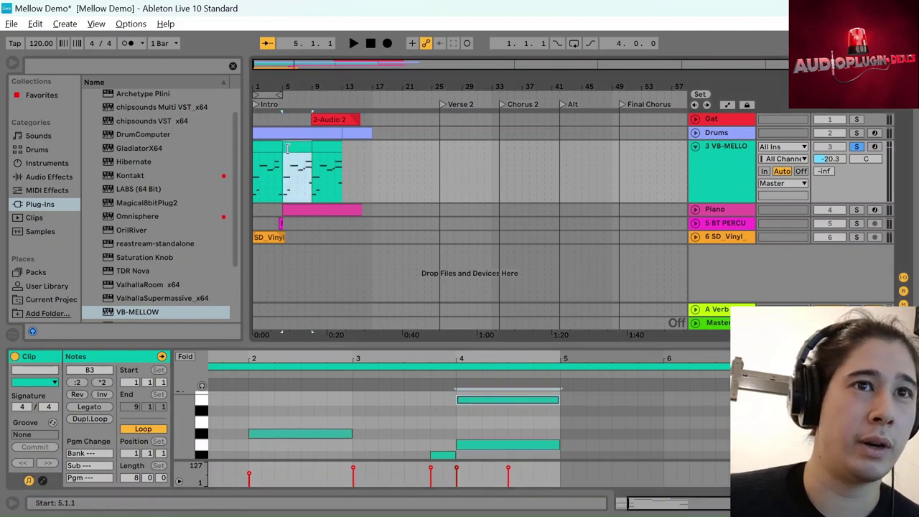
key(shift+Tab)
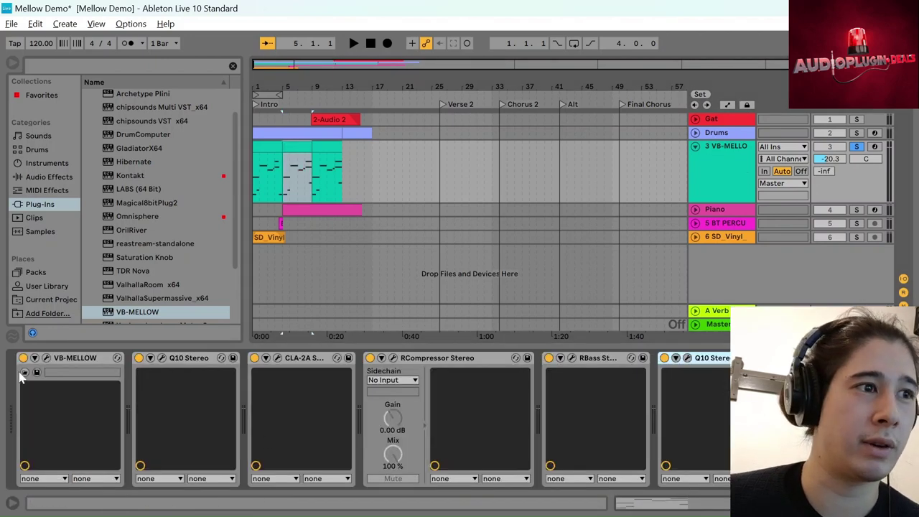
click(46, 359)
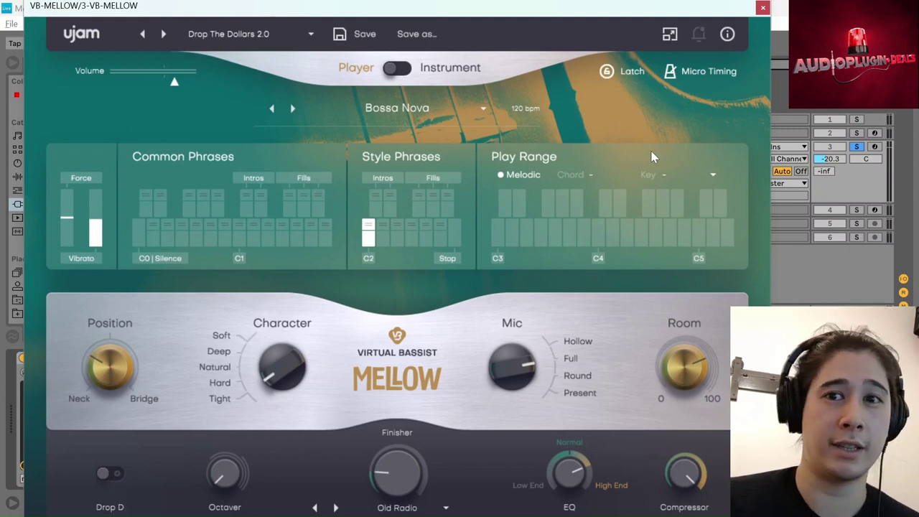
key(ctrl+alt+p)
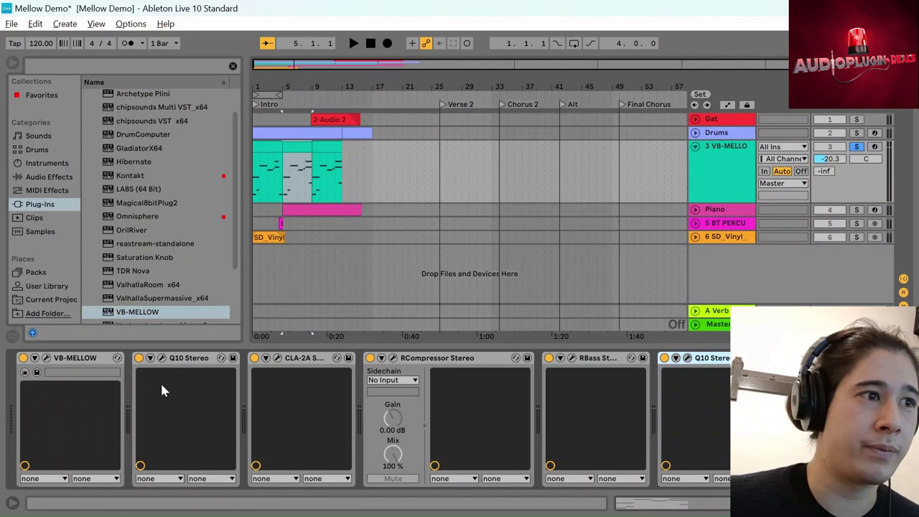
click(47, 358)
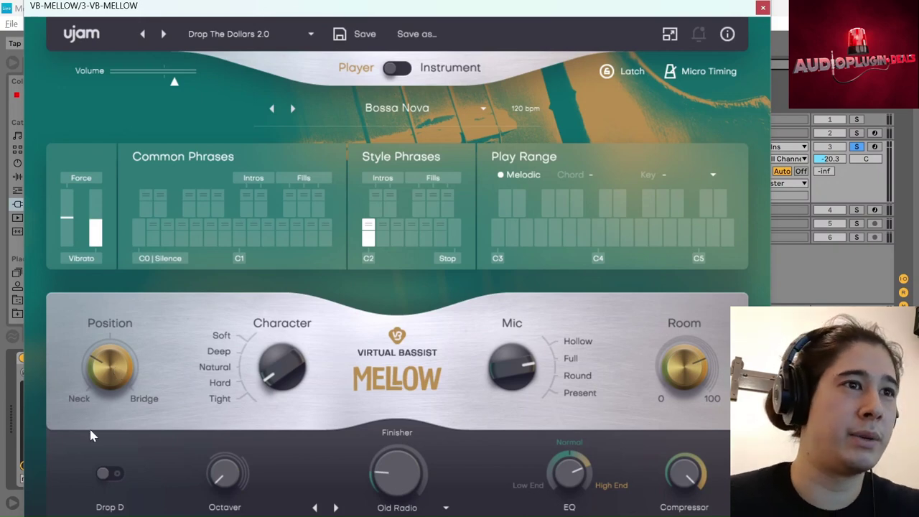
Loop bars 5–9, reopen the Mellow plugin and turn Position well toward the neck.
click(763, 7)
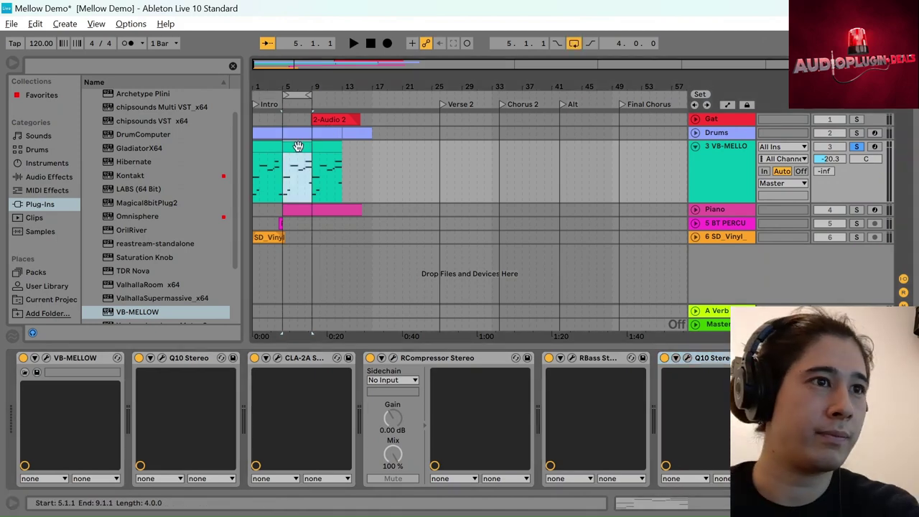
key(ctrl+l)
click(46, 357)
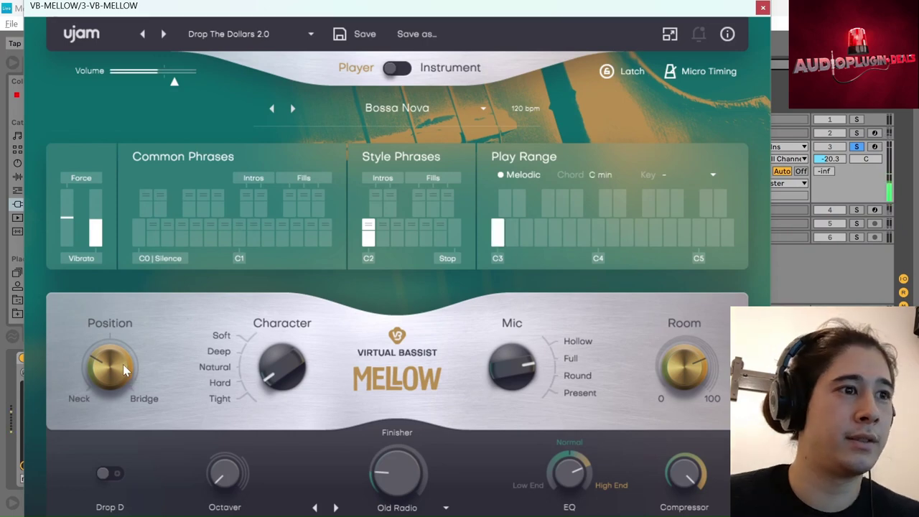
drag(127, 373, 107, 338)
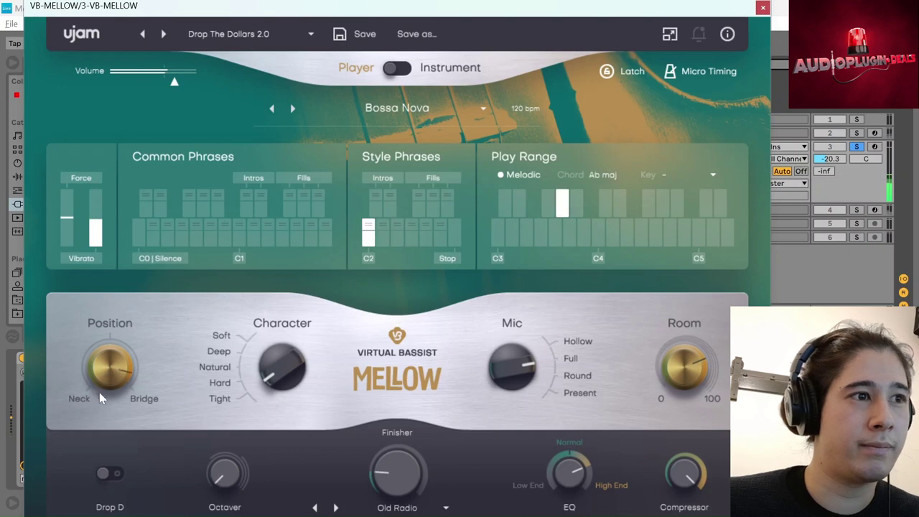
drag(99, 408, 92, 509)
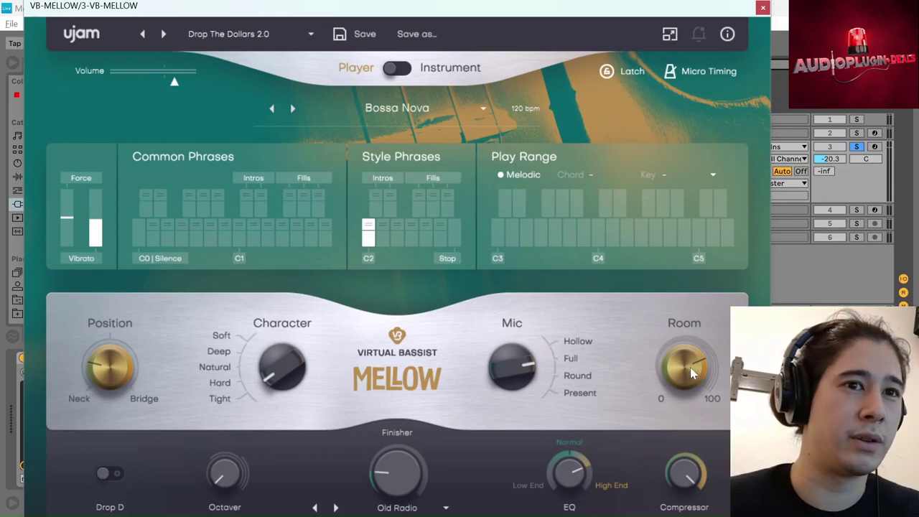
Sweep the Room knob down and up, settling on a moderate room amount.
drag(689, 364, 678, 433)
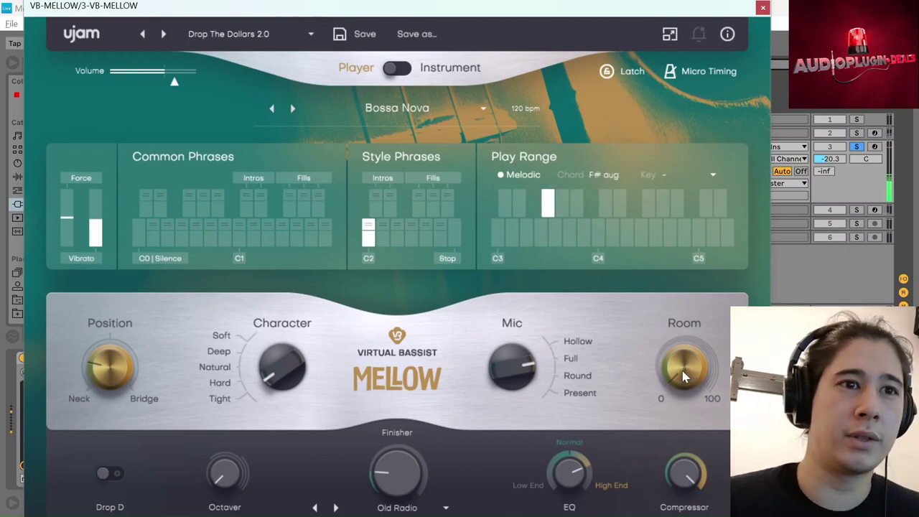
drag(684, 377, 683, 318)
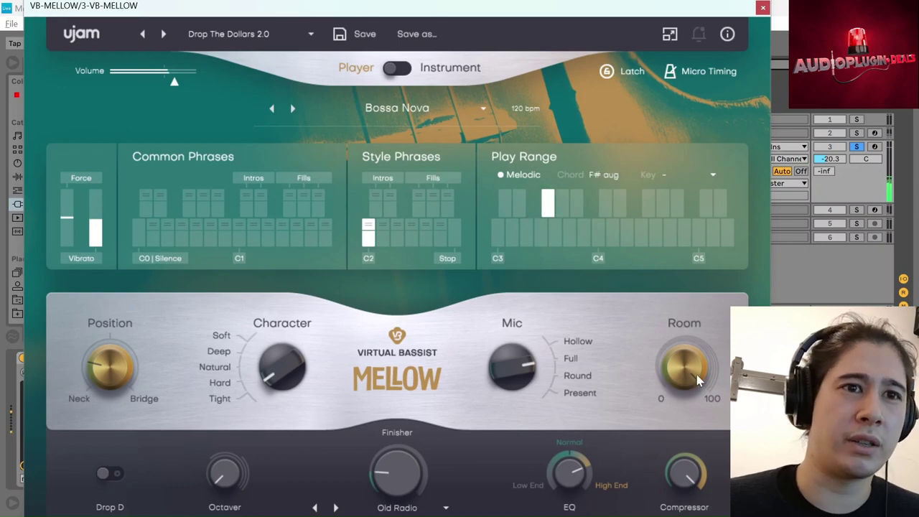
drag(683, 369, 681, 404)
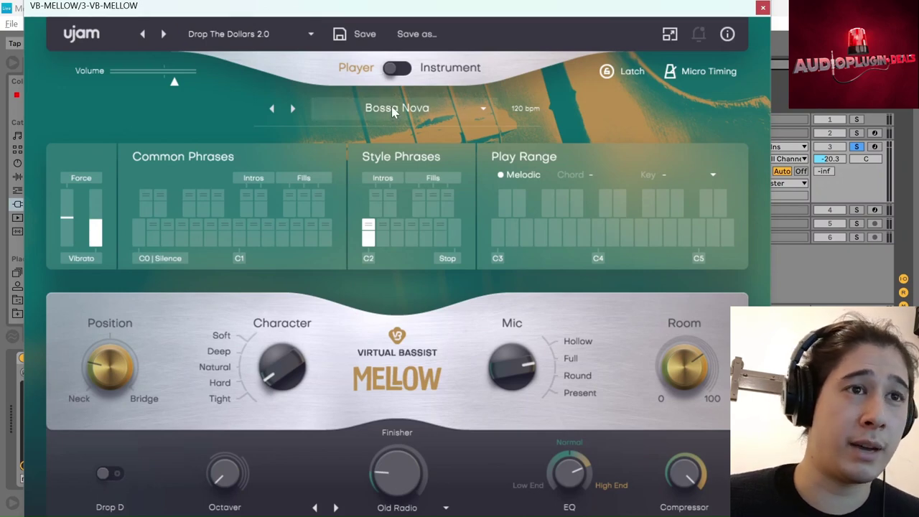
click(318, 203)
click(316, 231)
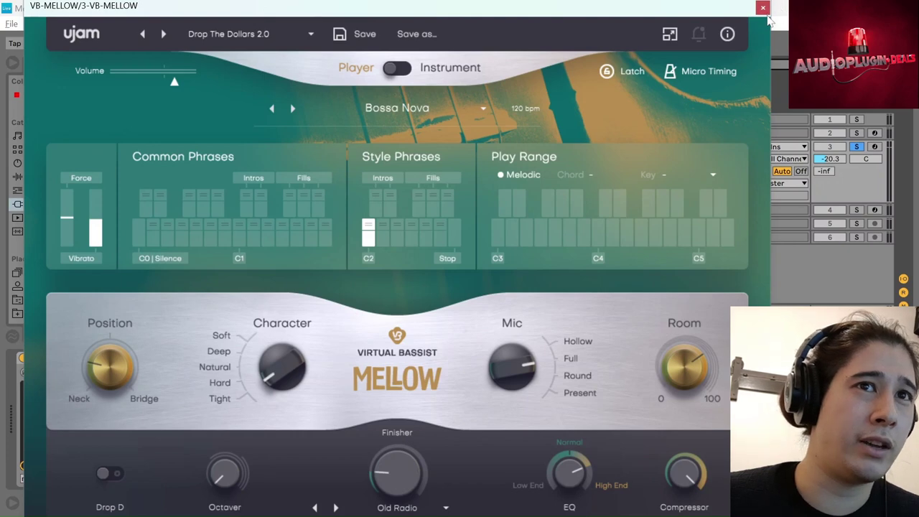
Play the intro bass clip at bars 1–5 twice, then select the bars 5–9 clip.
key(ctrl+alt+p)
click(271, 160)
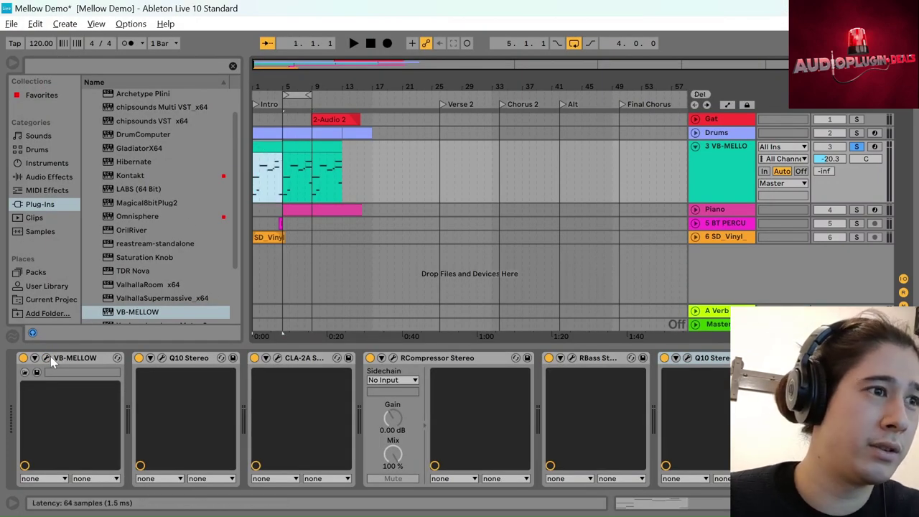
key(space)
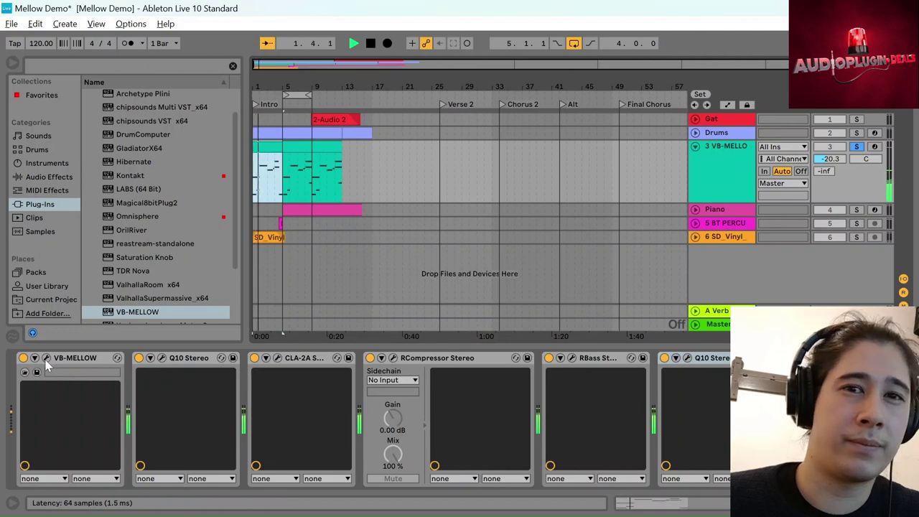
key(space)
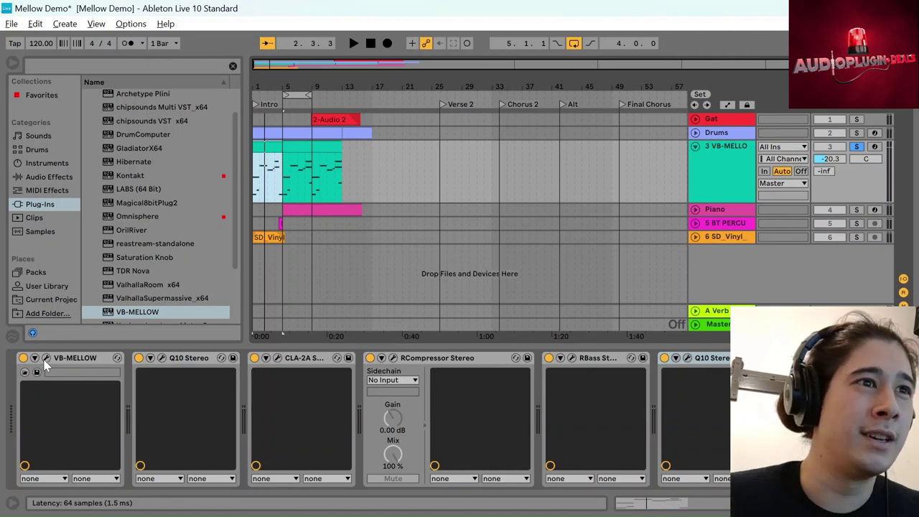
key(space)
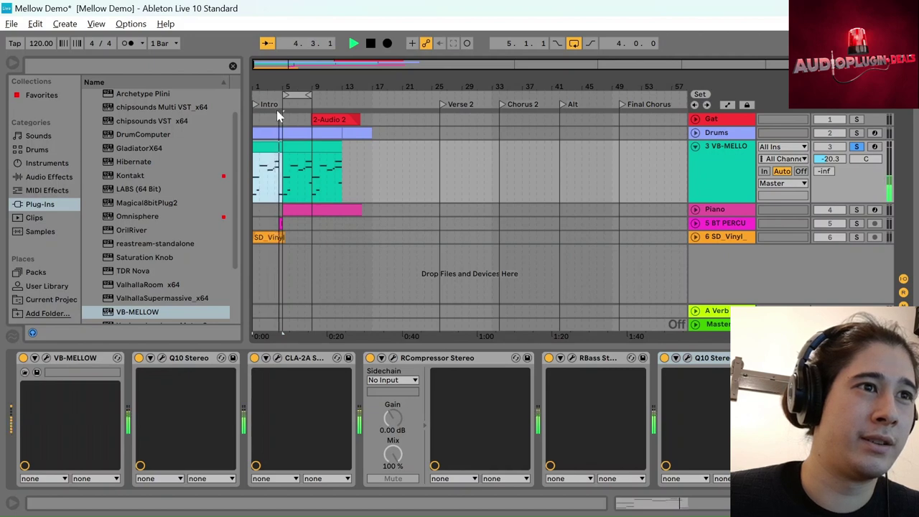
key(space)
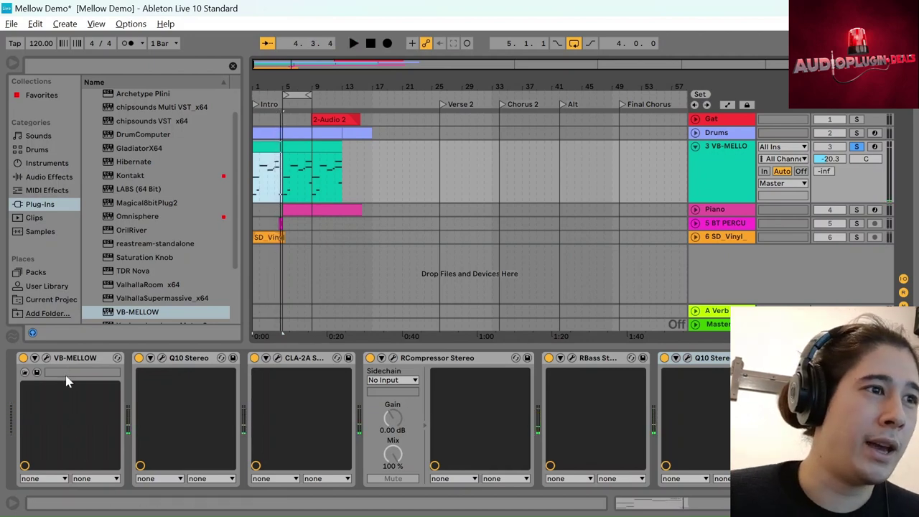
click(291, 148)
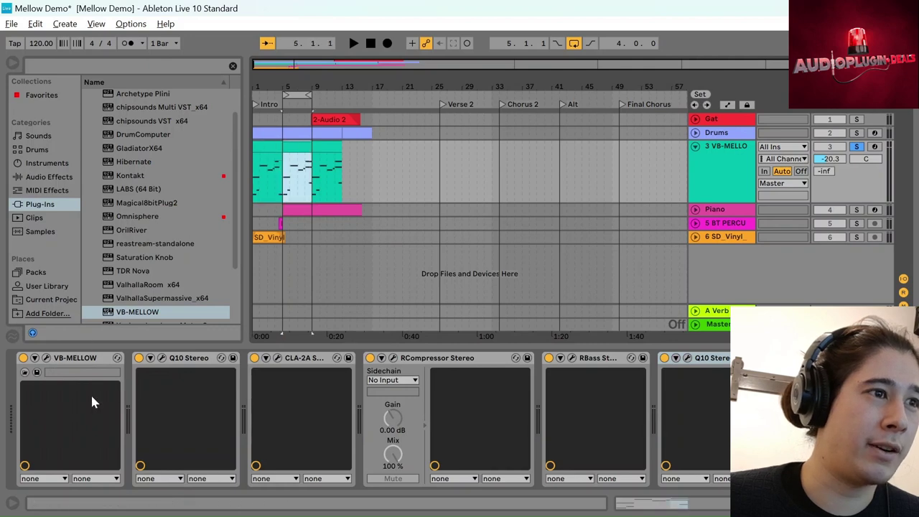
Try the Bit Crusher finisher in VB-MELLOW and raise its amount.
key(ctrl+alt+p)
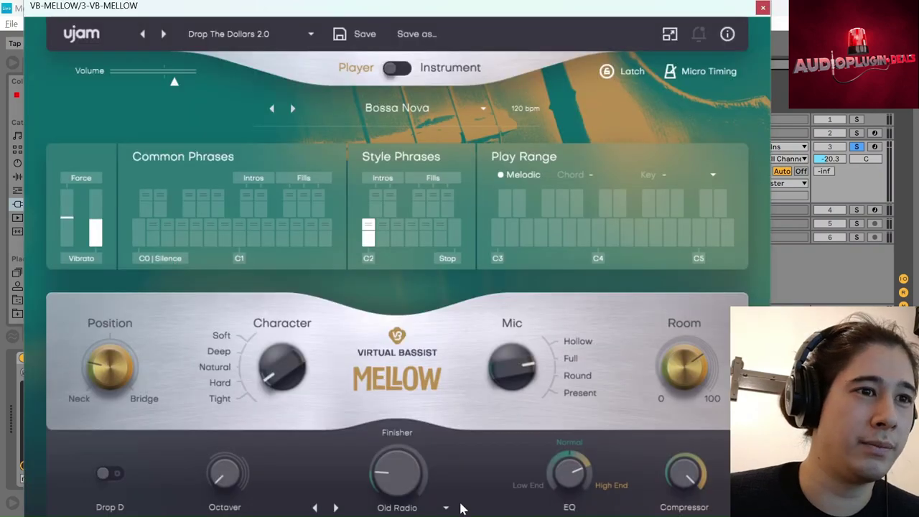
click(444, 508)
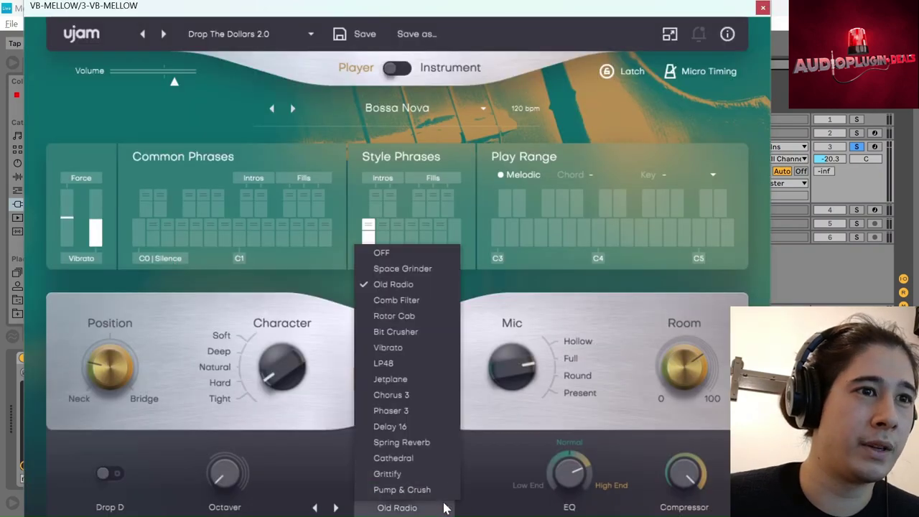
click(422, 332)
drag(399, 449, 397, 403)
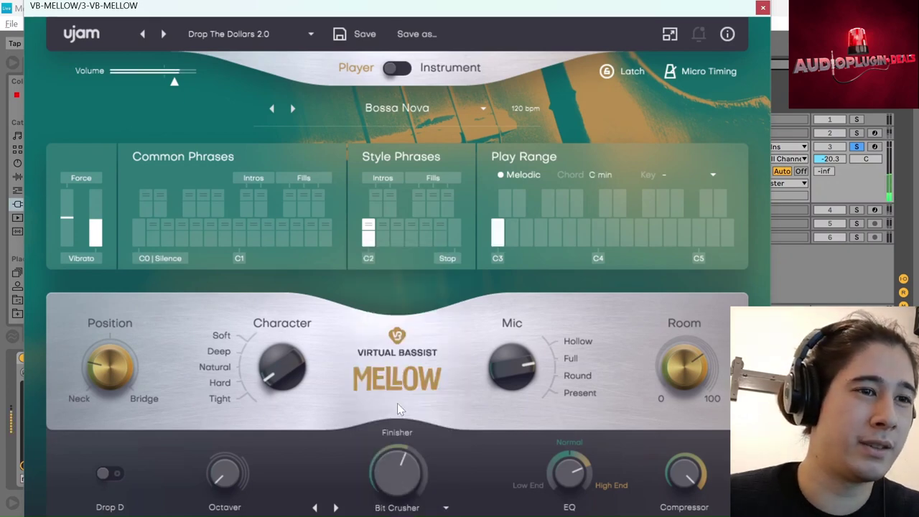
Switch the finisher to Cathedral and settle its amount at 57.
click(443, 507)
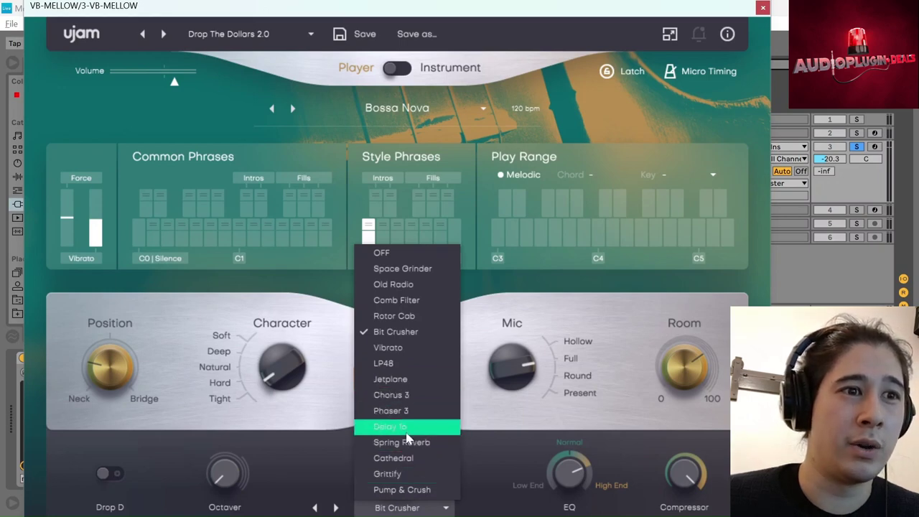
click(410, 459)
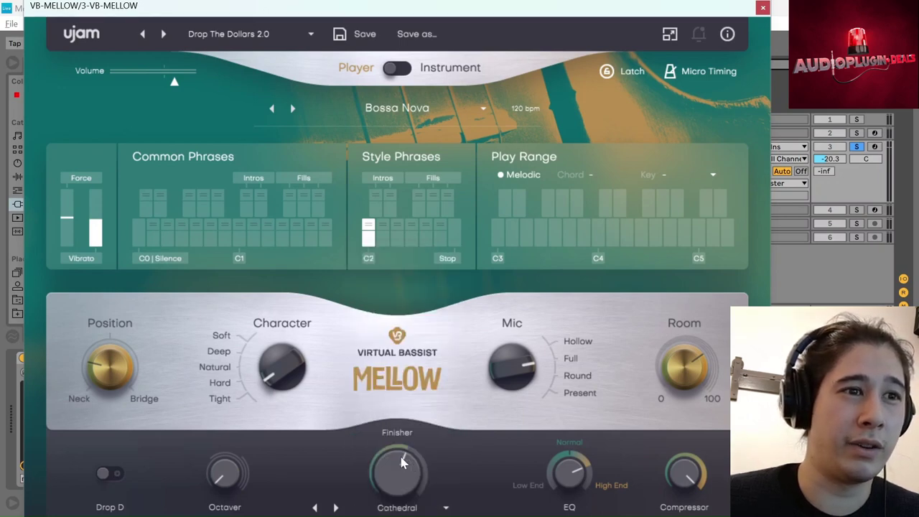
drag(403, 481, 406, 474)
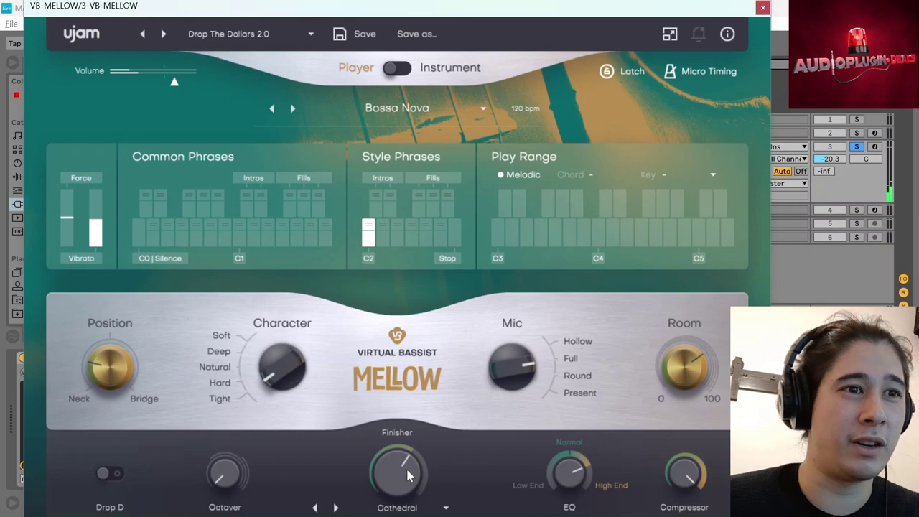
drag(407, 476, 392, 502)
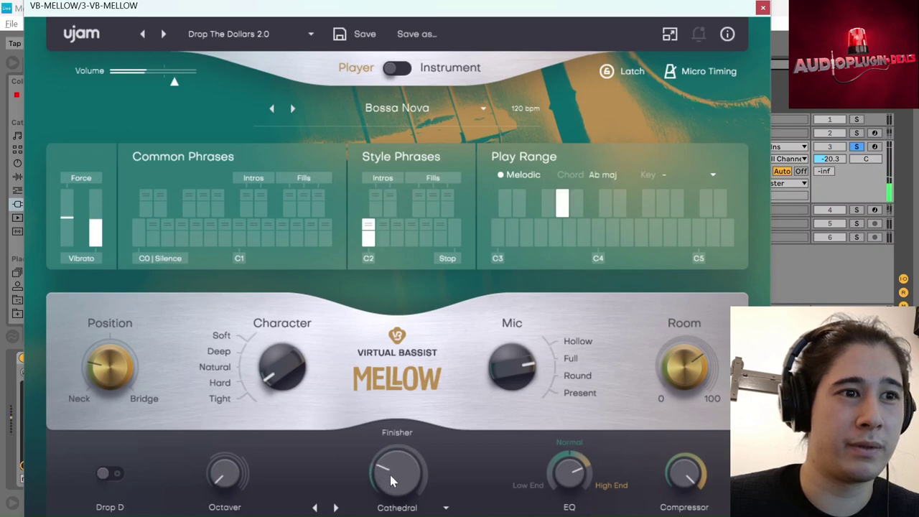
drag(390, 474, 413, 365)
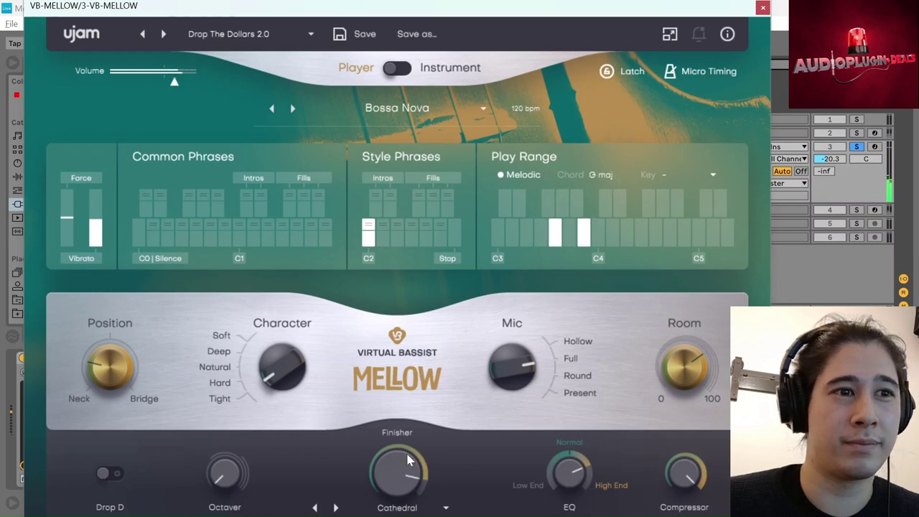
drag(406, 457, 402, 514)
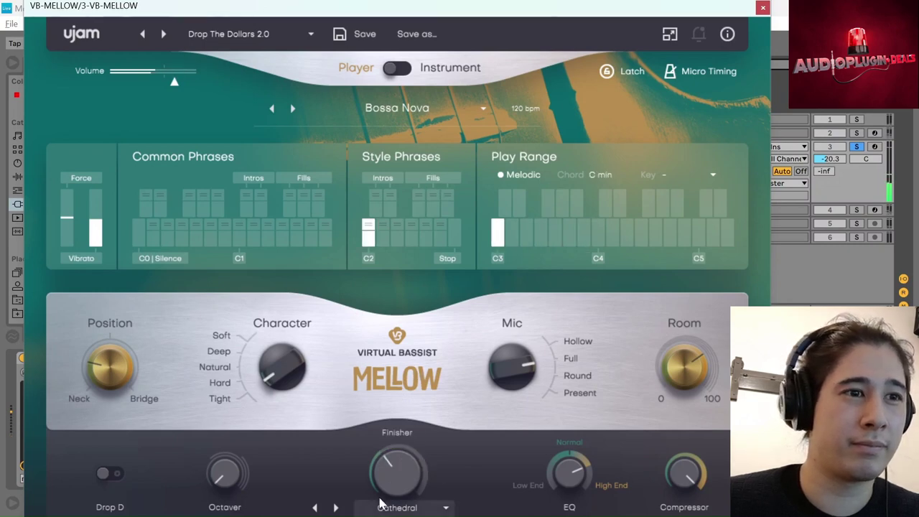